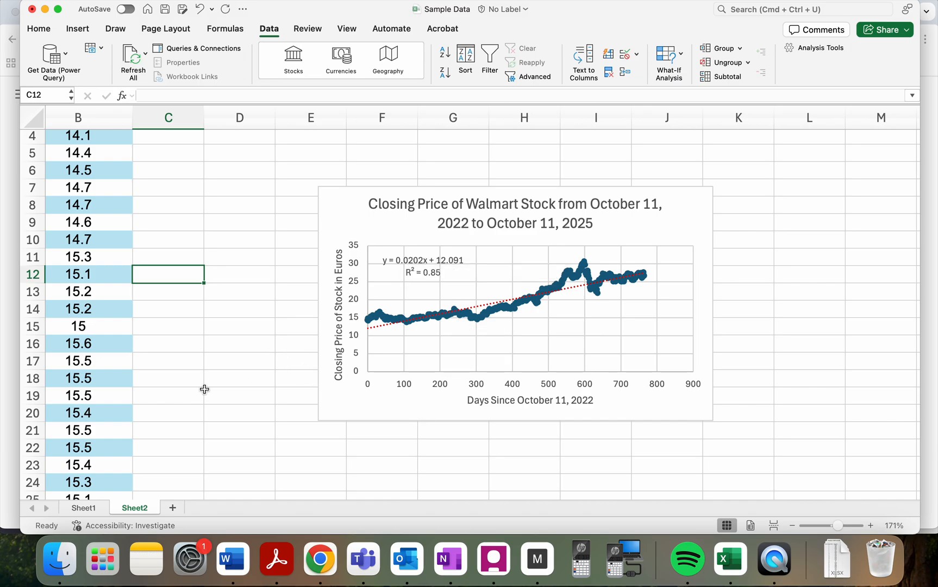
- Examine the Walmart closing price scatter chart up close, comparing the data points with the linear trendline at several days
scroll(183, 375, "down", 2)
scroll(183, 376, "up", 2)
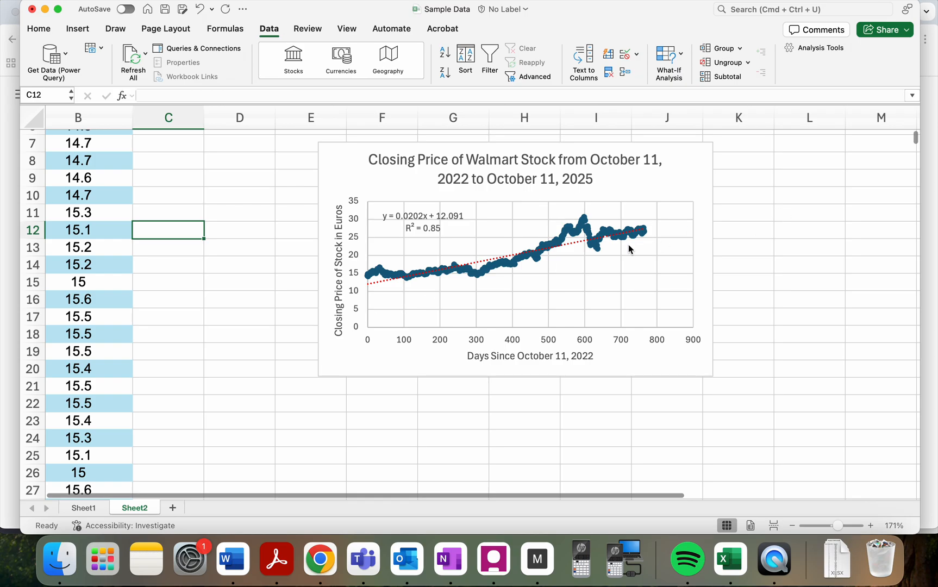
scroll(757, 275, "up", 3)
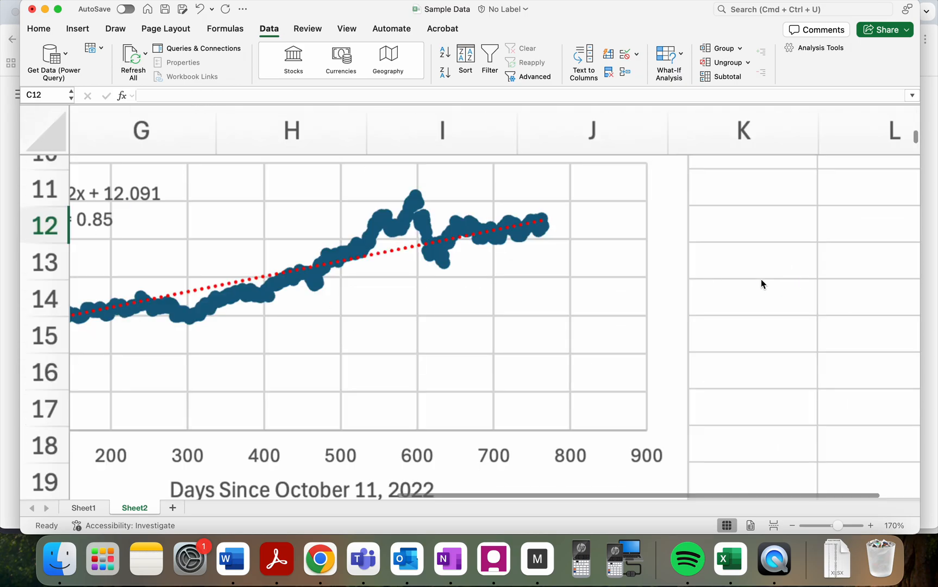
left_click(758, 278)
scroll(759, 278, "down", 5)
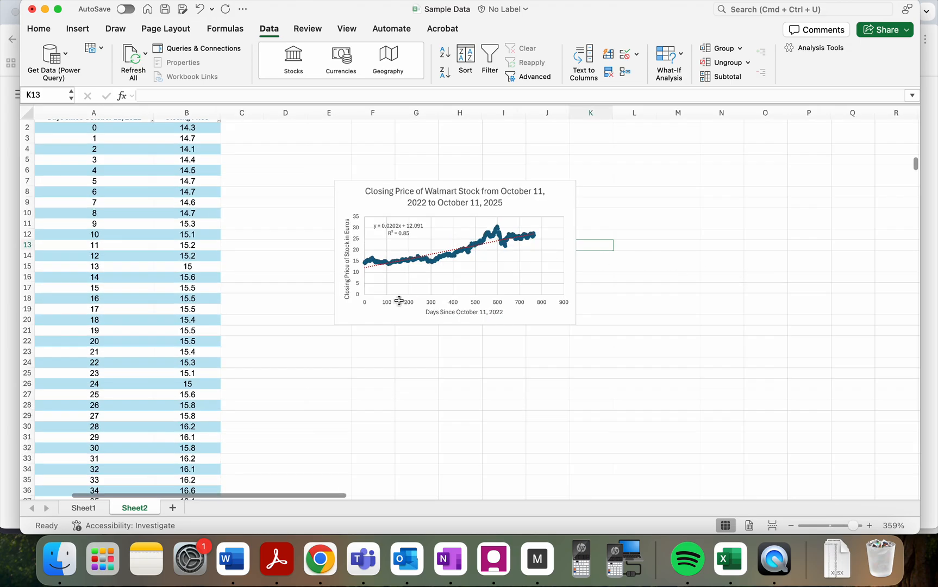
left_click(274, 300)
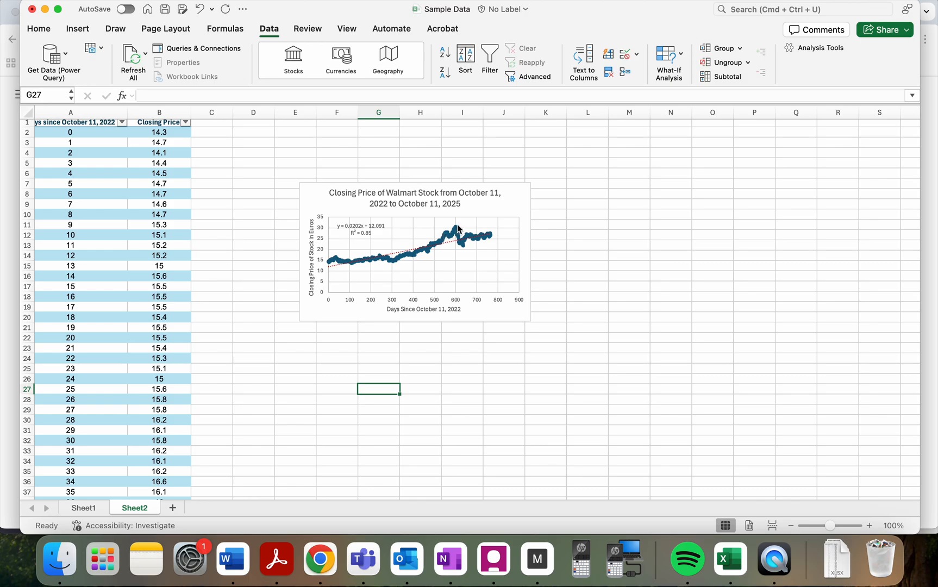
mouse_move(457, 234)
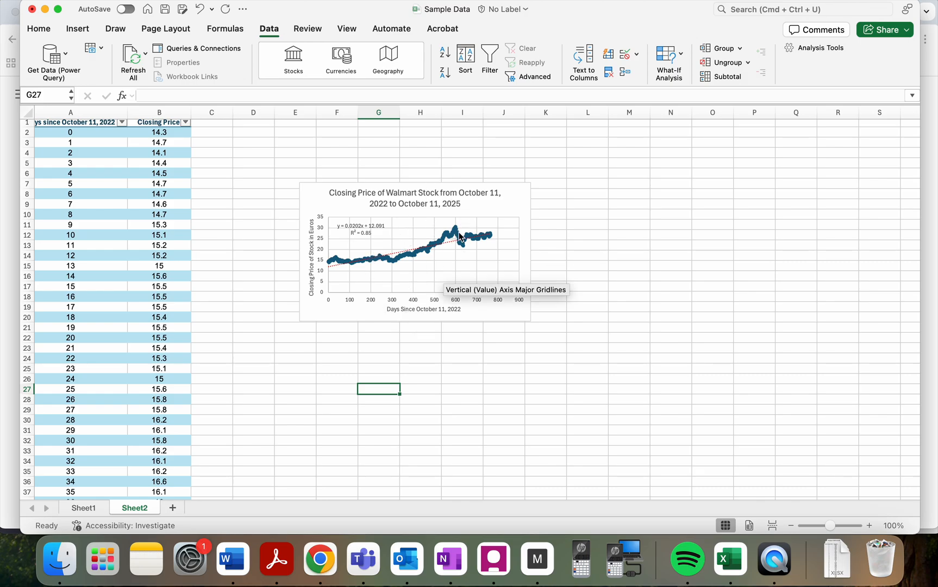
scroll(459, 234, "up", 5)
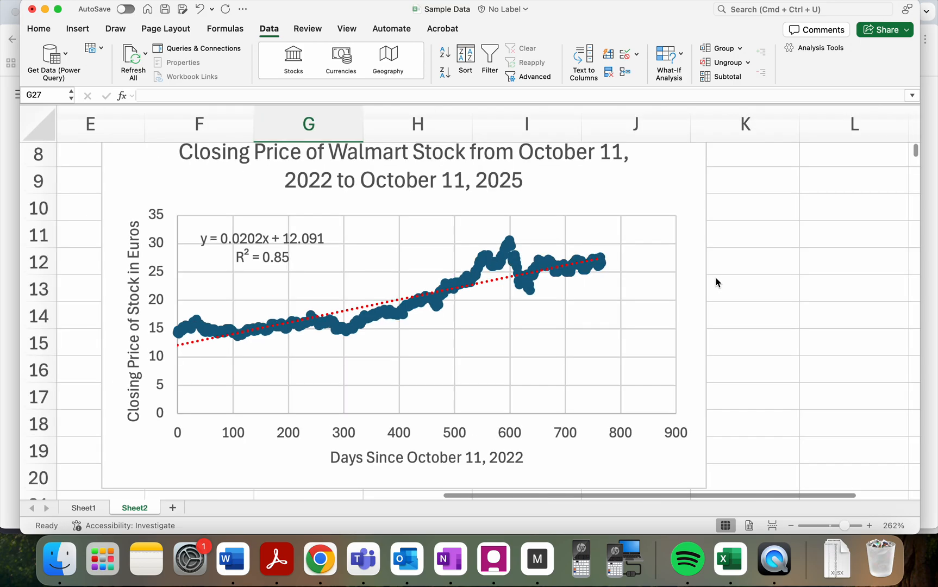
left_click_drag(718, 278, 757, 282)
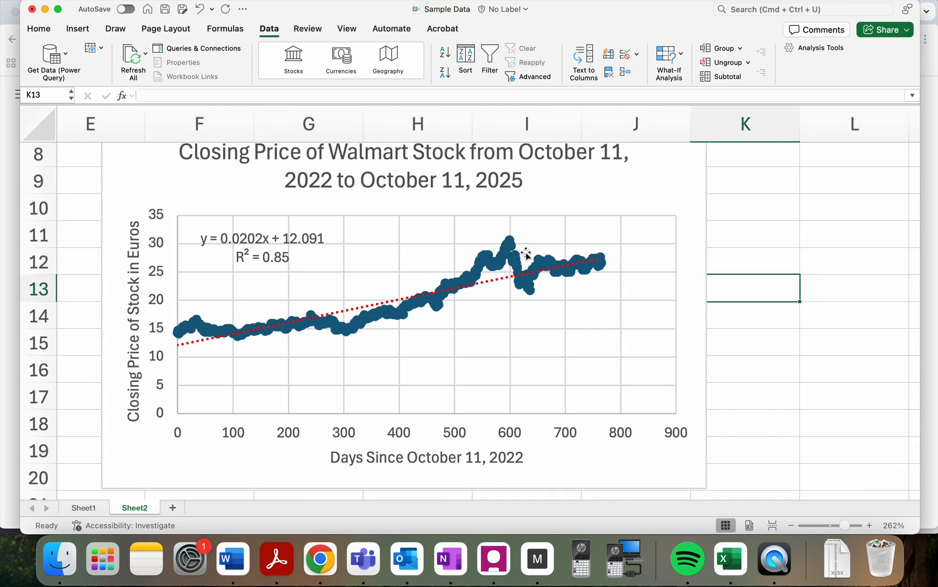
left_click(508, 247)
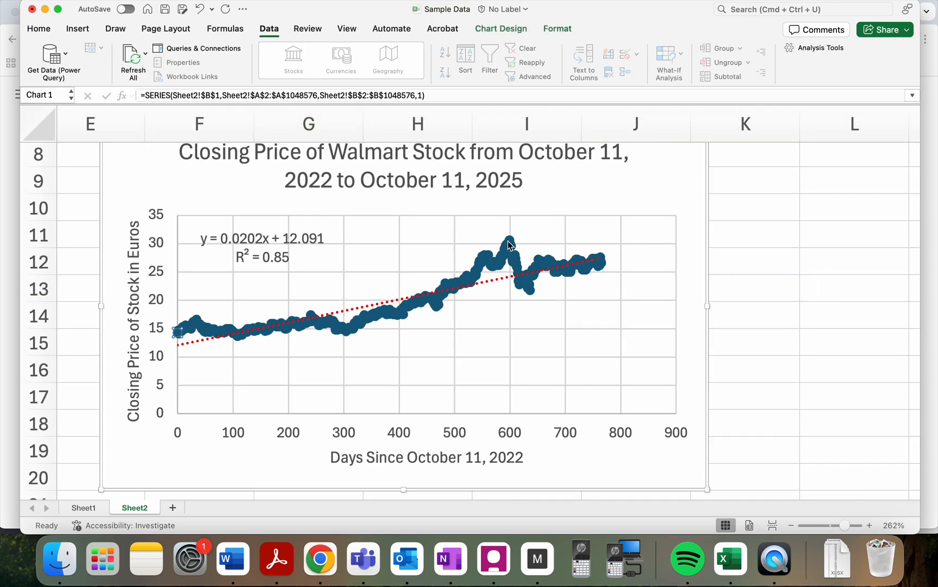
mouse_move(509, 256)
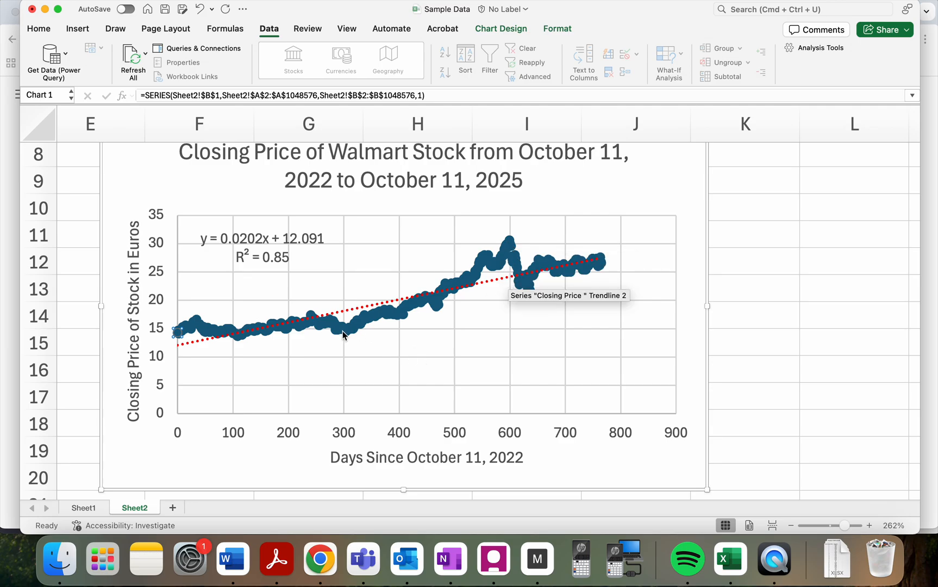
mouse_move(343, 335)
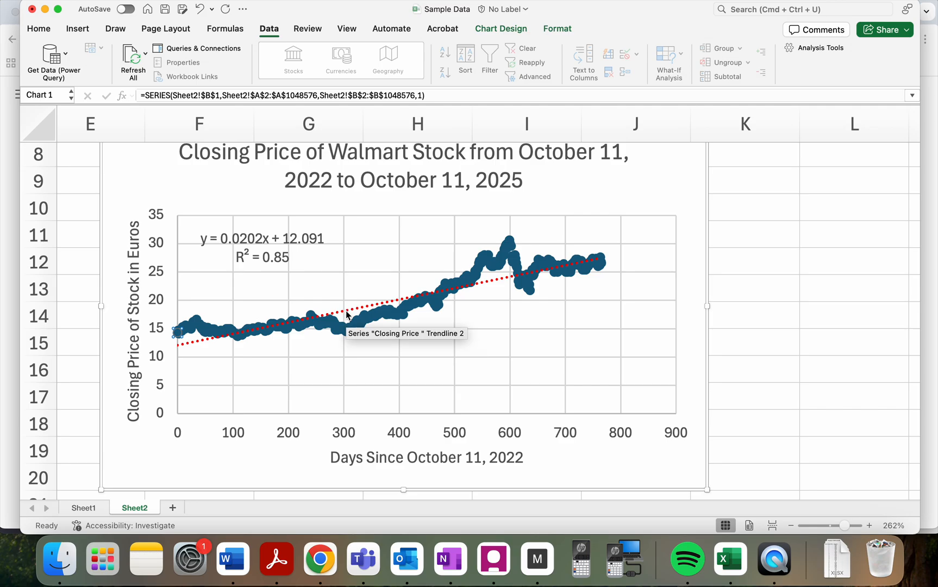
mouse_move(189, 344)
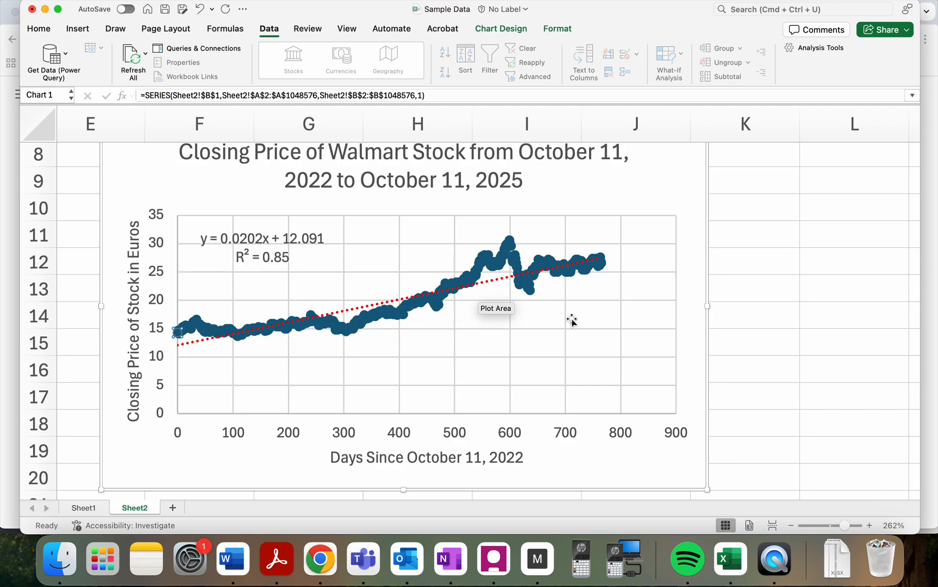
left_click(767, 362)
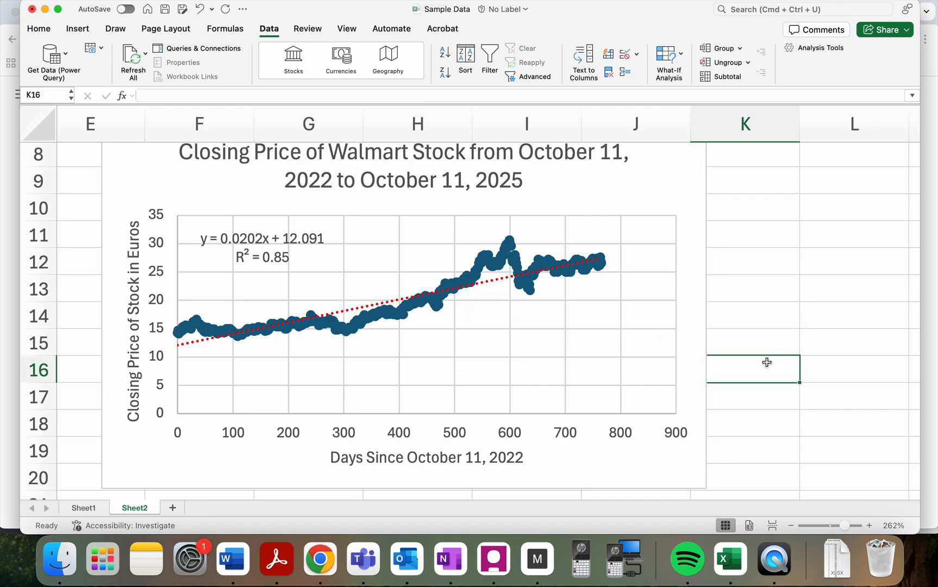
scroll(772, 315, "down", 5)
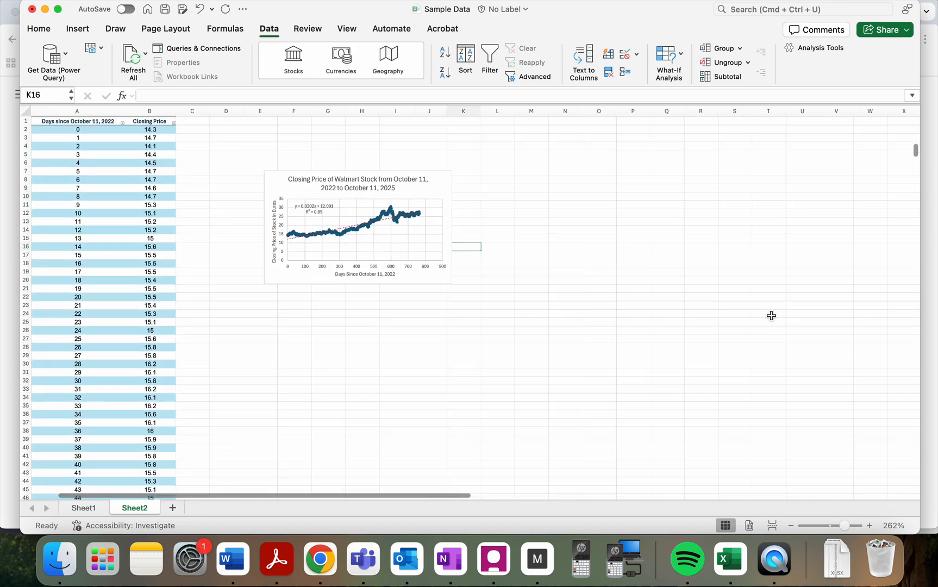
left_click(207, 175)
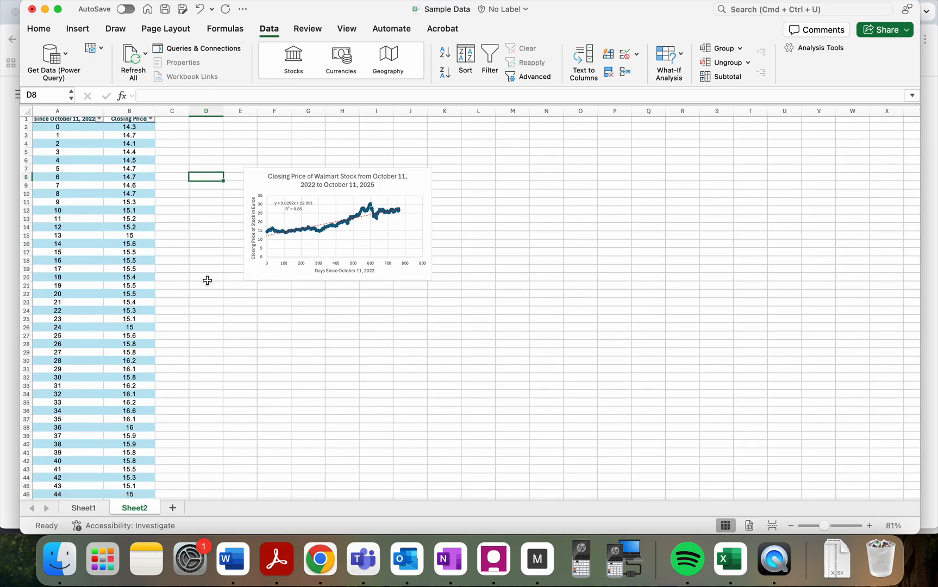
- Enable the Analysis ToolPak add-in for data analysis
scroll(232, 357, "left", 2)
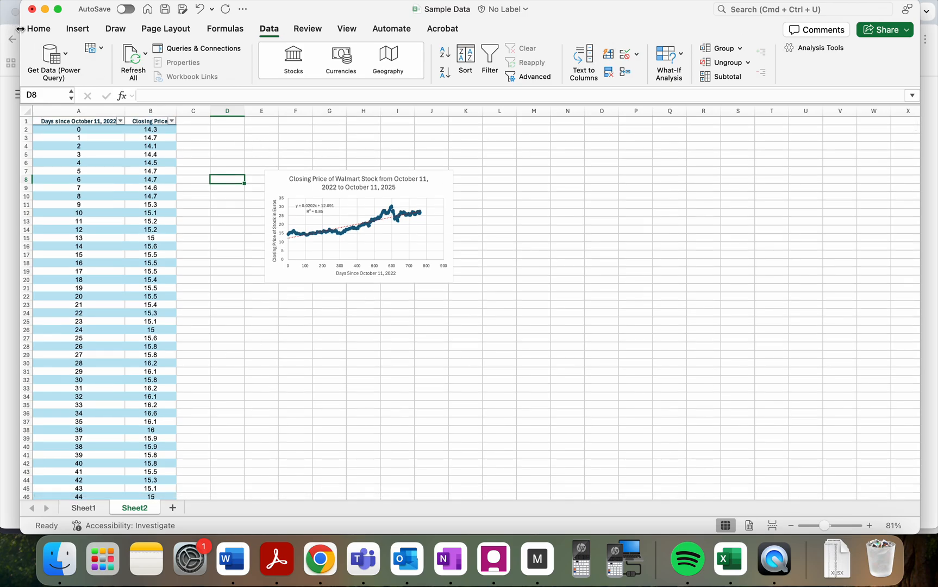
left_click(39, 29)
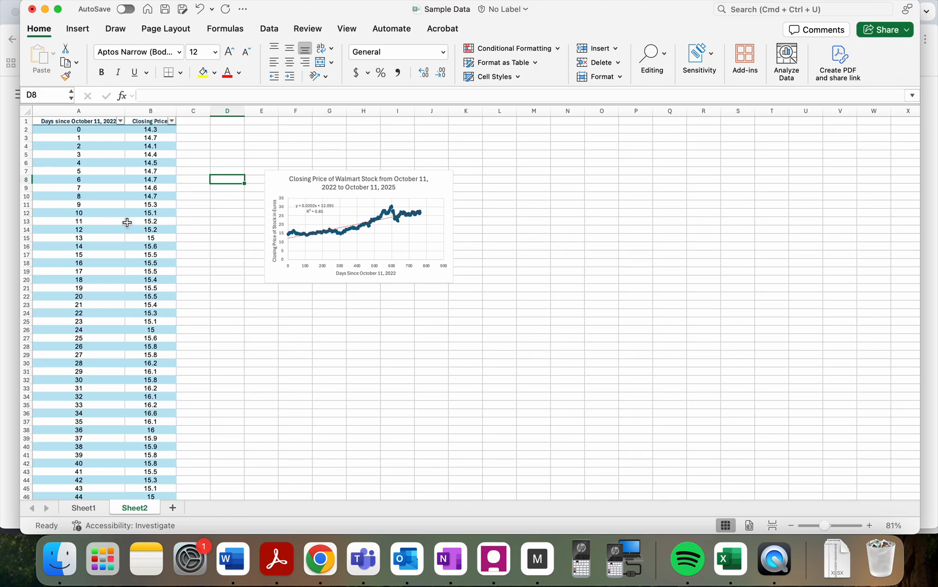
left_click(271, 32)
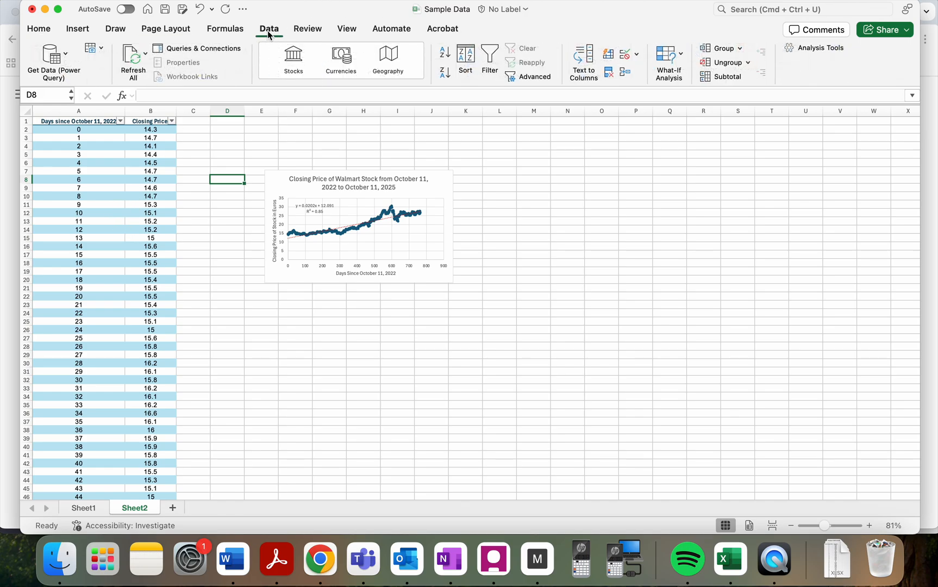
left_click(806, 49)
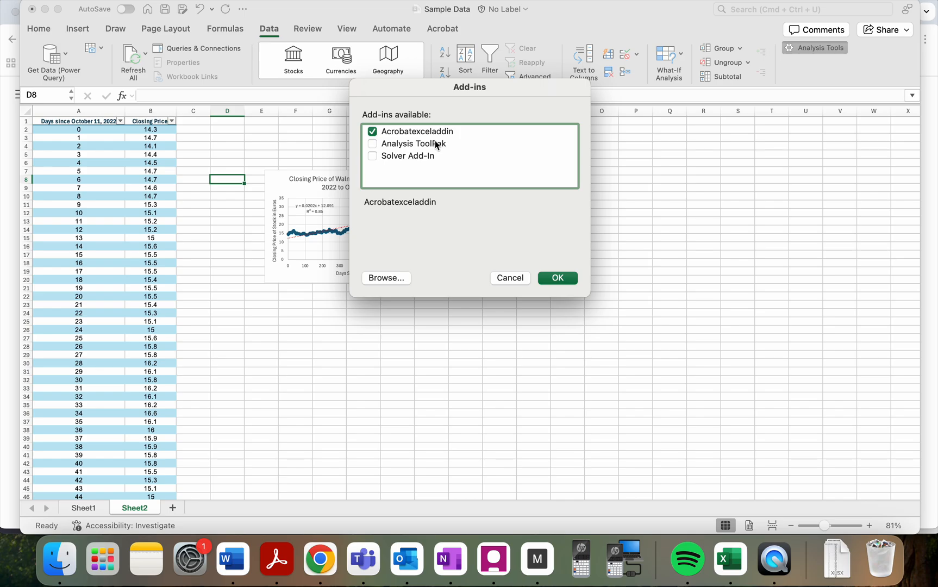
left_click(372, 145)
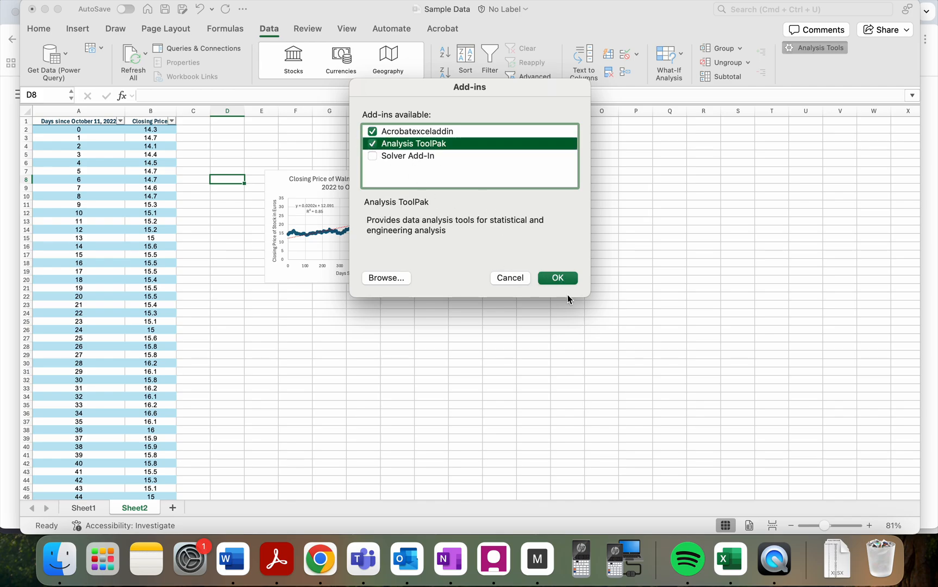
left_click(568, 278)
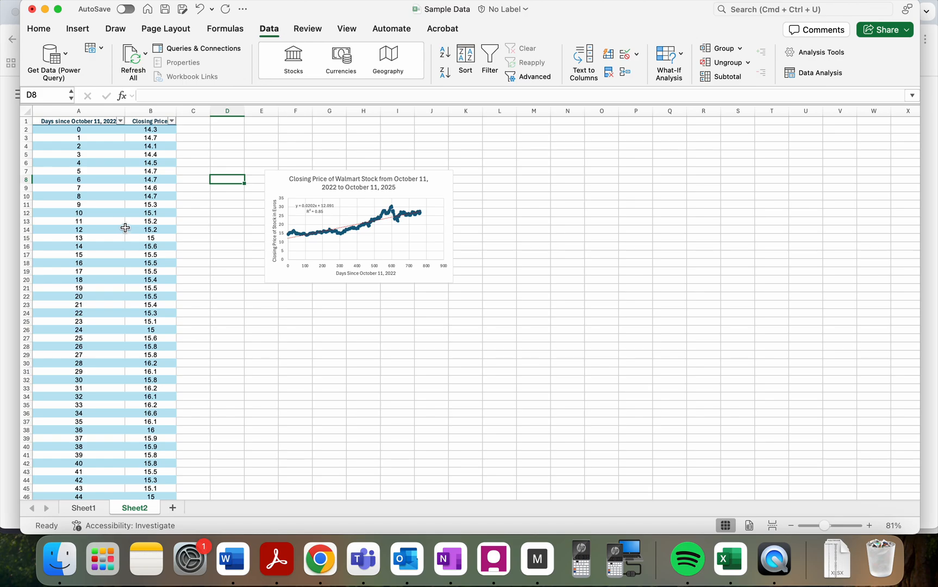
- Open the Regression tool from the list of data analysis tools
left_click(818, 76)
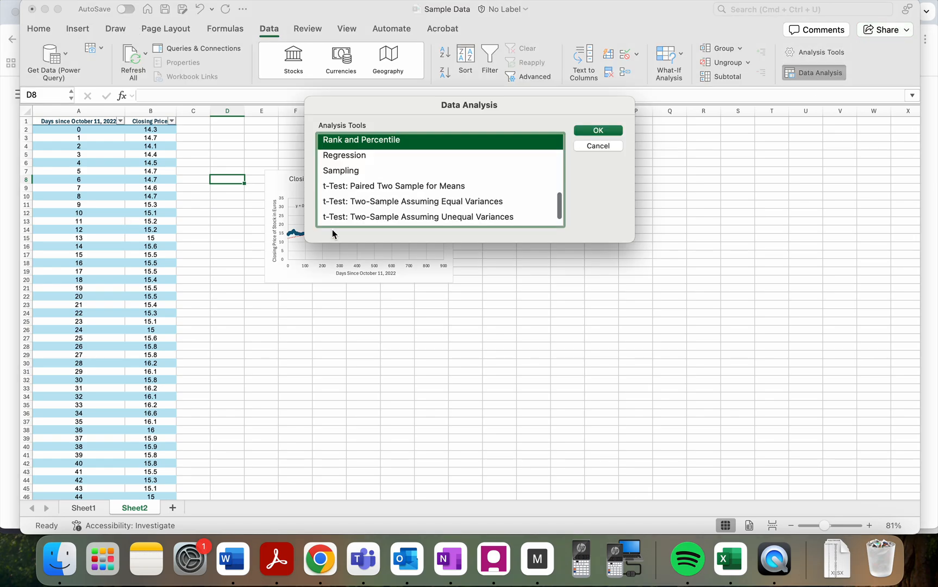
scroll(406, 213, "up", 10)
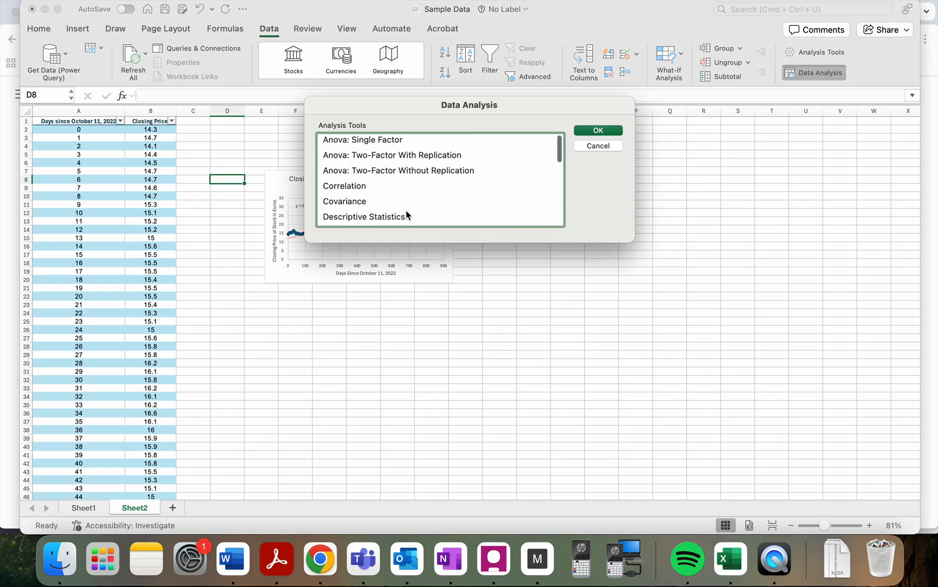
scroll(406, 213, "down", 2)
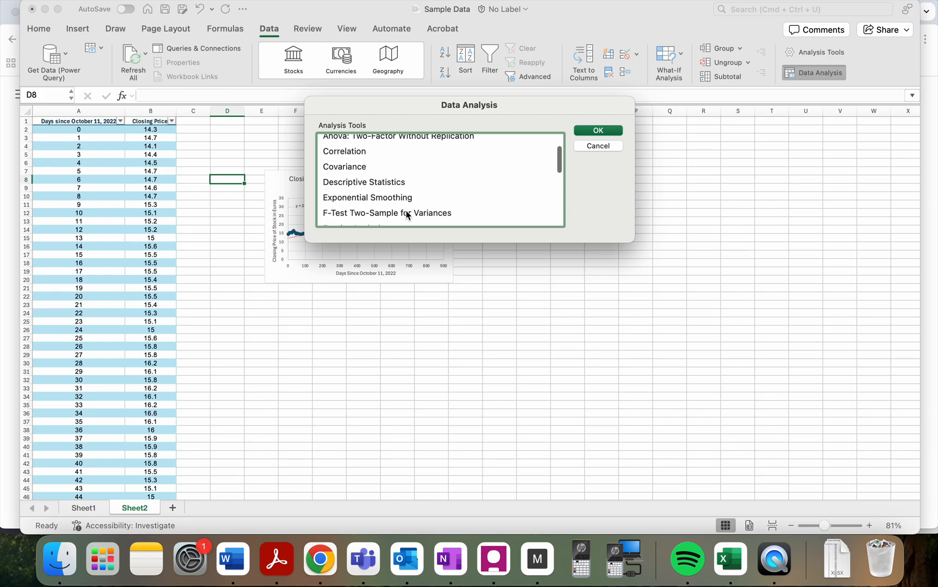
scroll(407, 213, "down", 5)
left_click(406, 212)
scroll(407, 213, "down", 3)
scroll(407, 213, "up", 2)
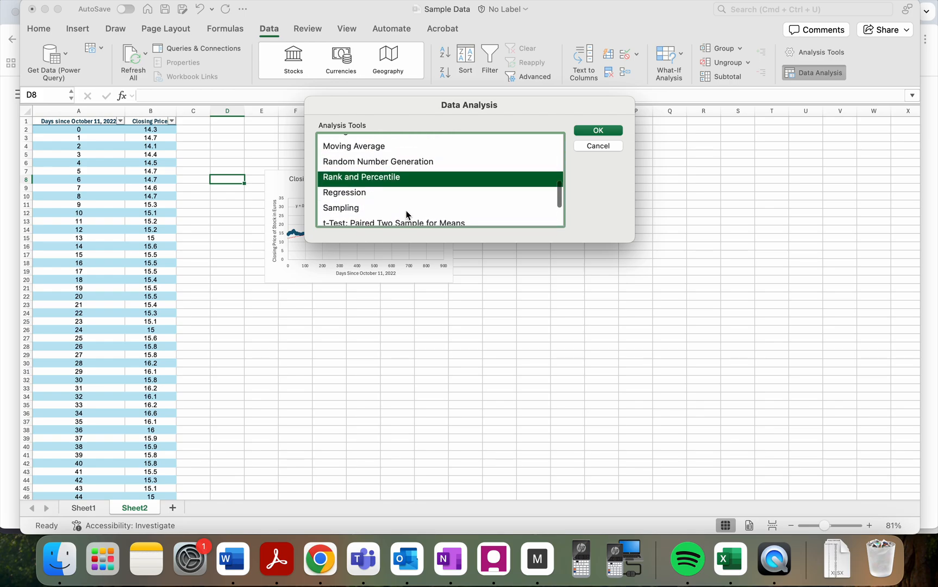
left_click(379, 194)
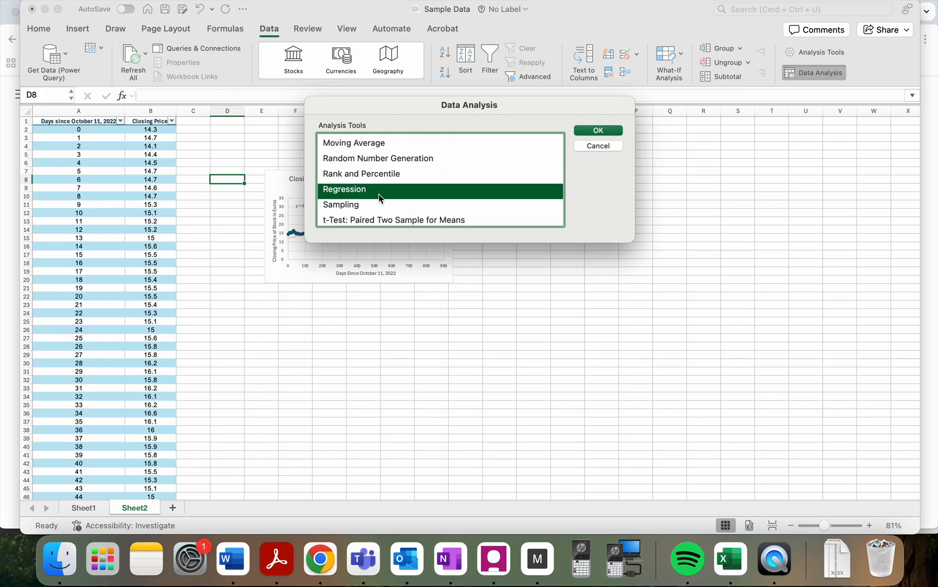
scroll(367, 195, "down", 3)
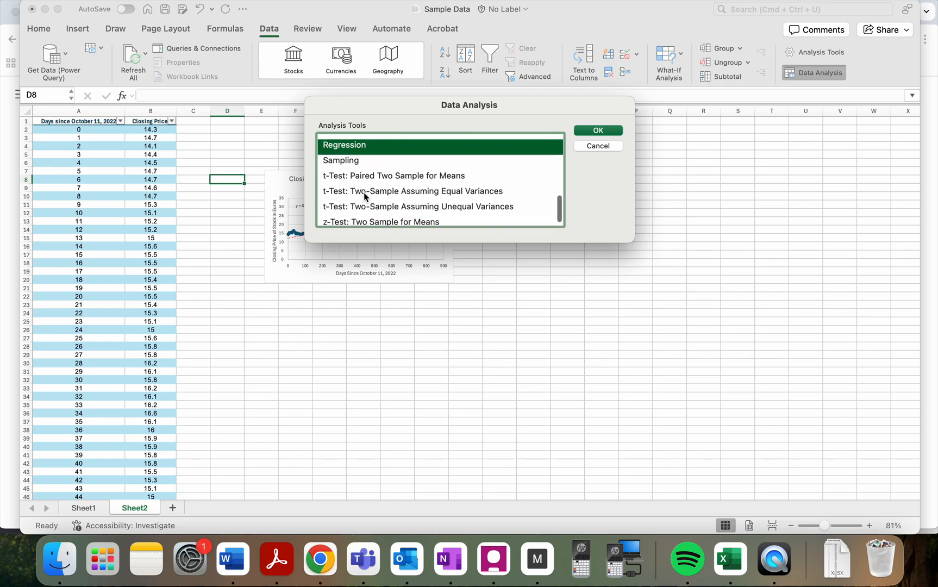
scroll(367, 195, "up", 2)
left_click(601, 133)
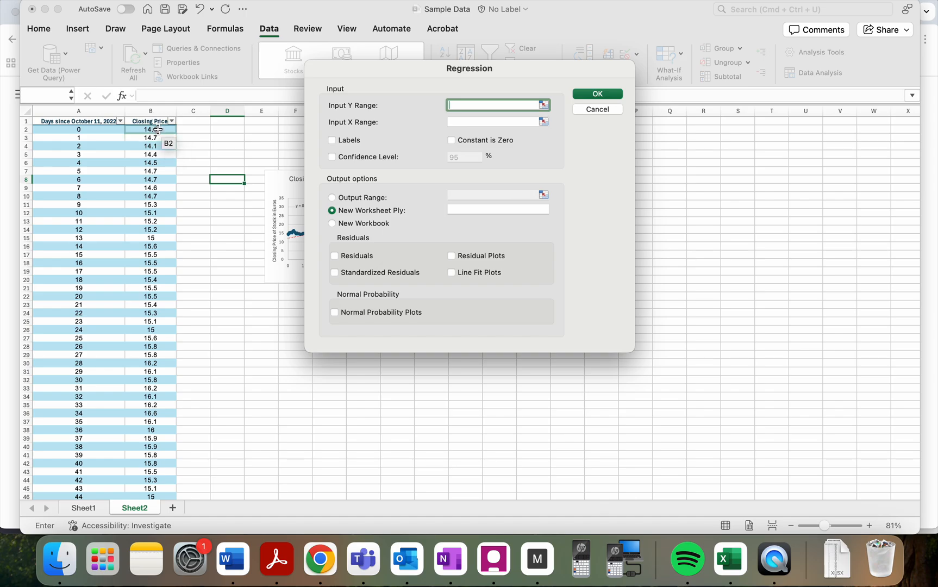
- Set the regression's Input Y Range to the closing price values in $B$2:$B$767
left_click_drag(157, 129, 159, 306)
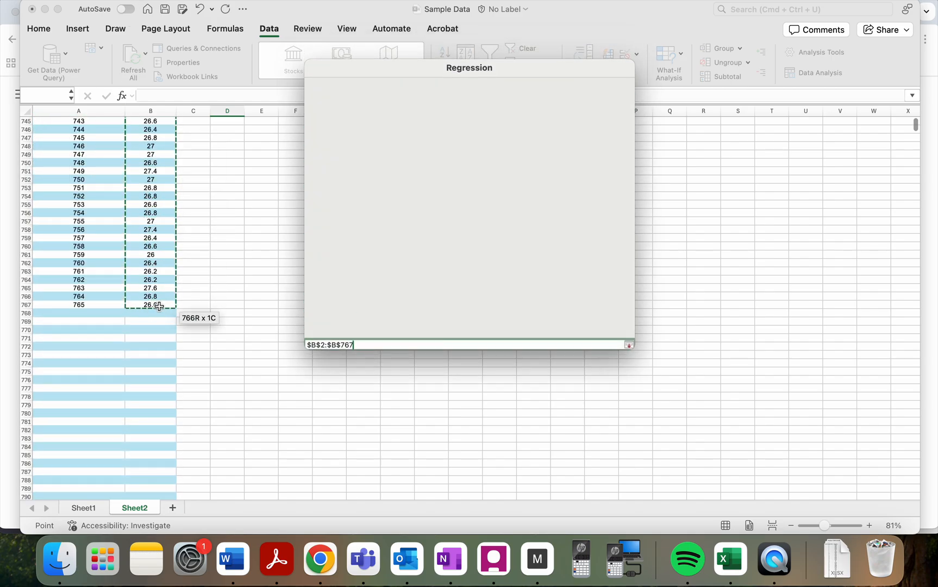
scroll(205, 235, "up", 15)
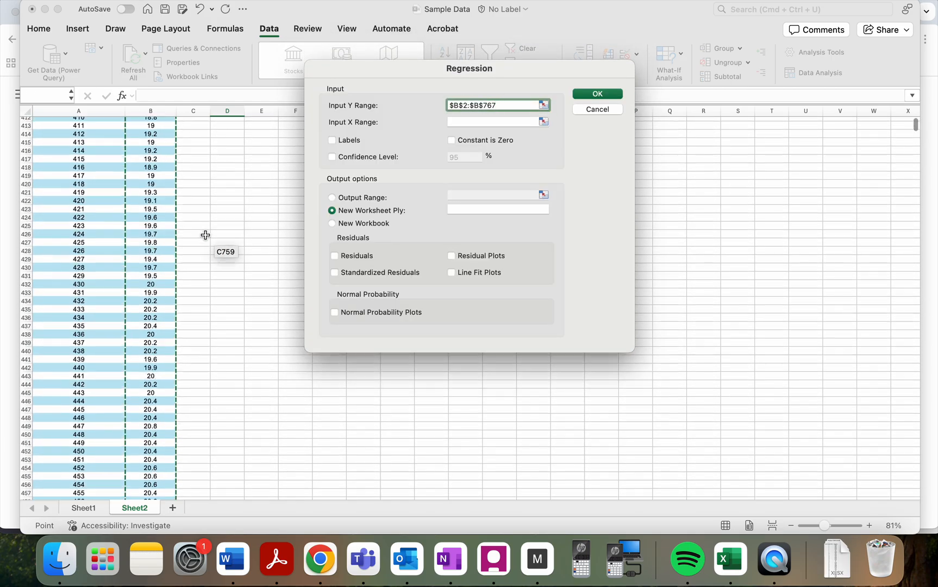
scroll(206, 234, "up", 18)
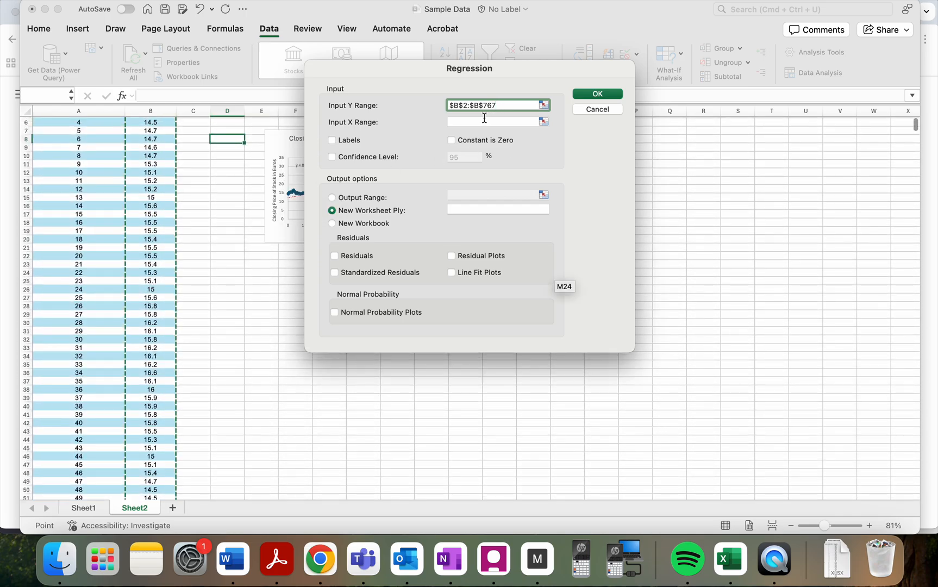
- Set the regression's Input X Range to the day values in $A$2:$A$767 and include Residuals in the output
left_click(484, 121)
scroll(82, 199, "up", 2)
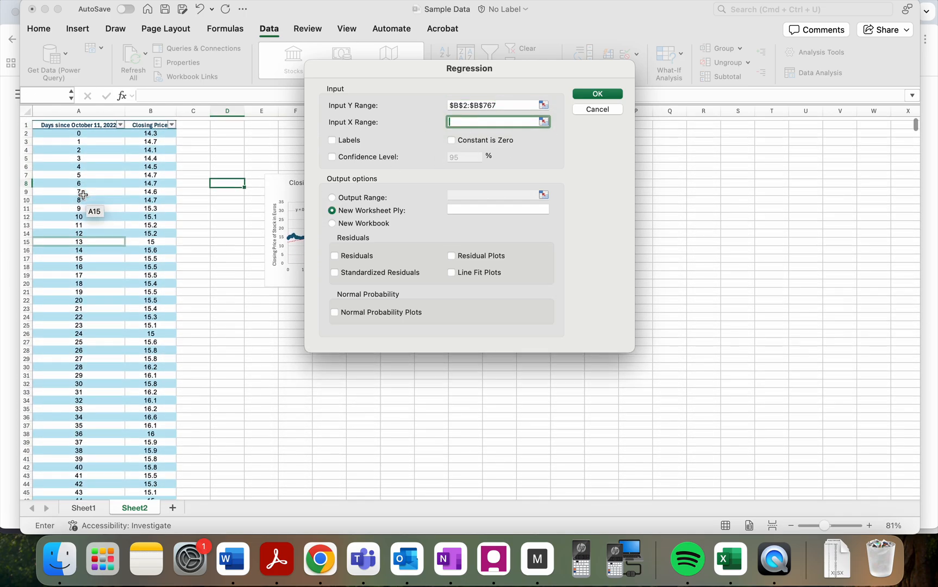
scroll(81, 179, "down", 1)
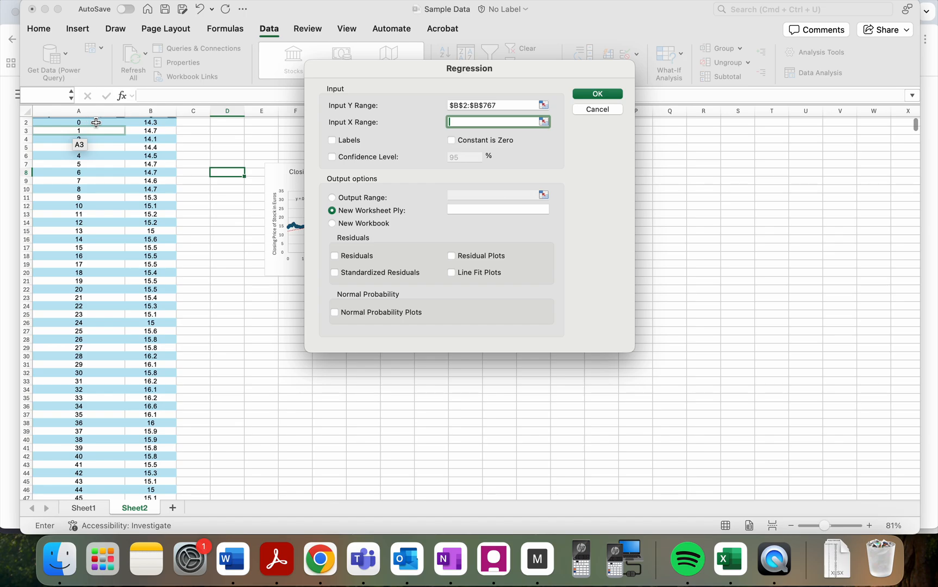
scroll(87, 131, "up", 1)
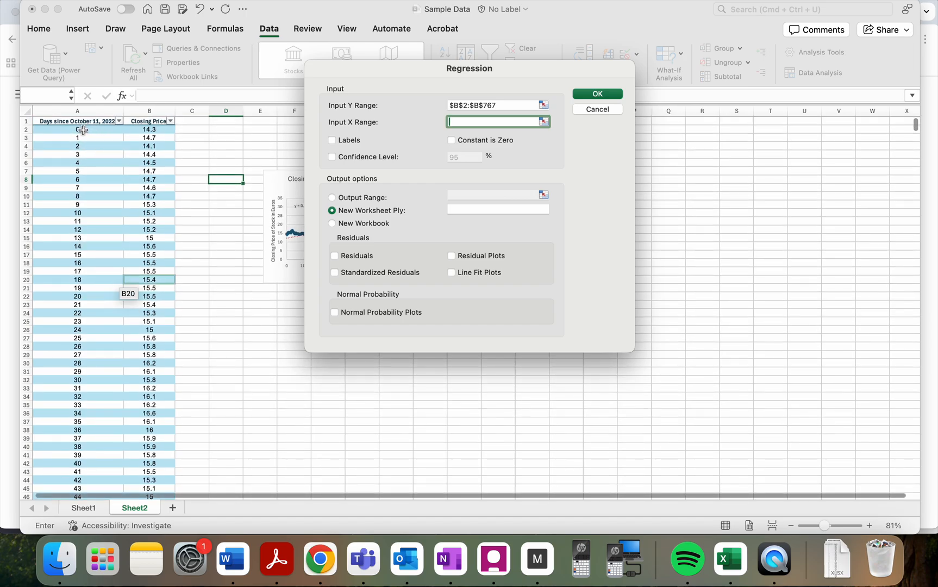
left_click(81, 130)
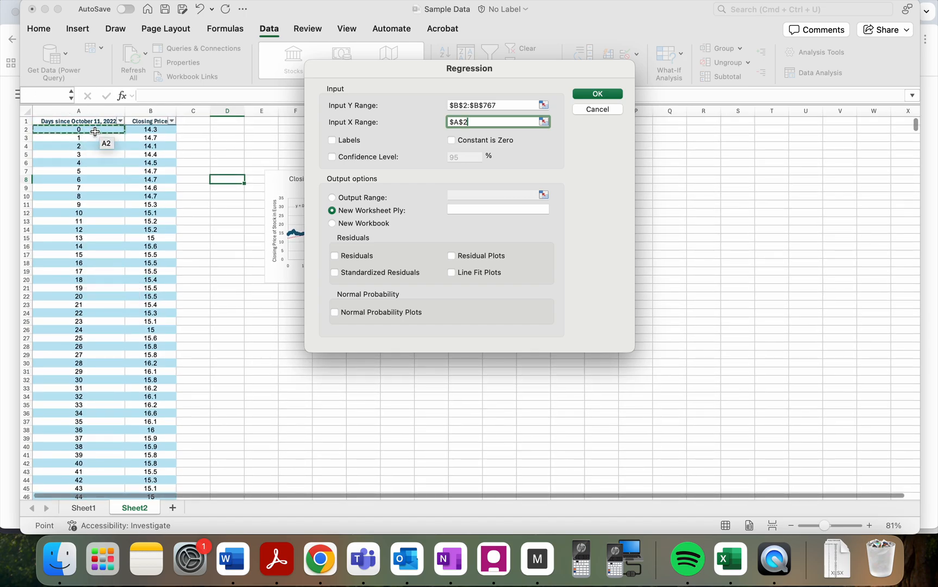
left_click_drag(95, 131, 93, 341)
left_click_drag(93, 332, 93, 333)
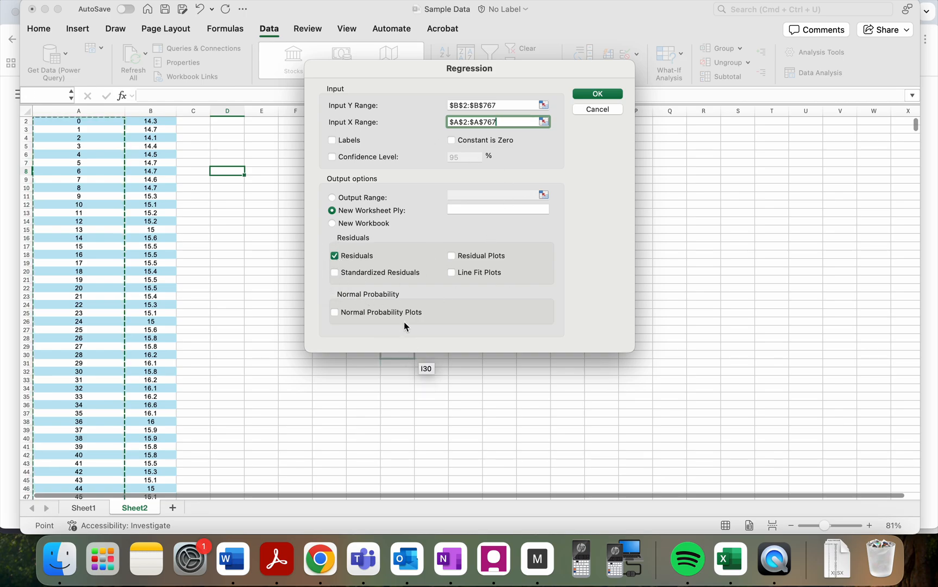
- Include Residual Plots in the regression output and run the regression to a new worksheet
left_click(458, 256)
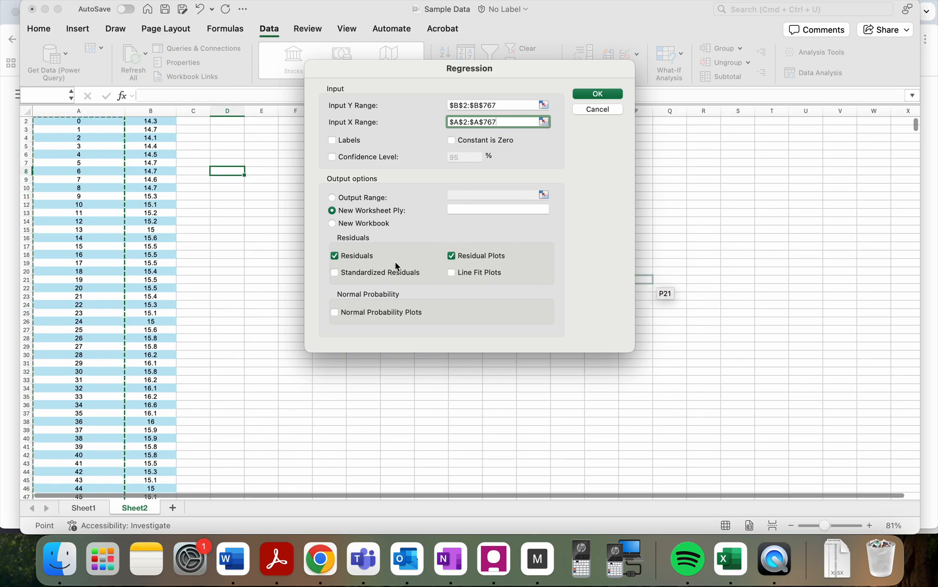
left_click(598, 95)
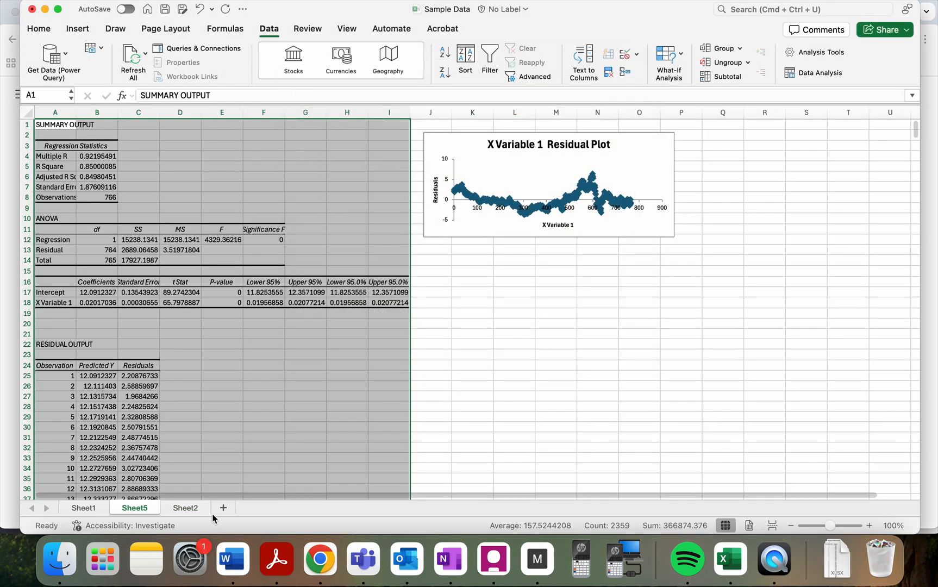
- Check the source data on Sheet2, then examine the Intercept and X Variable 1 coefficients in the regression output on Sheet5
left_click(173, 510)
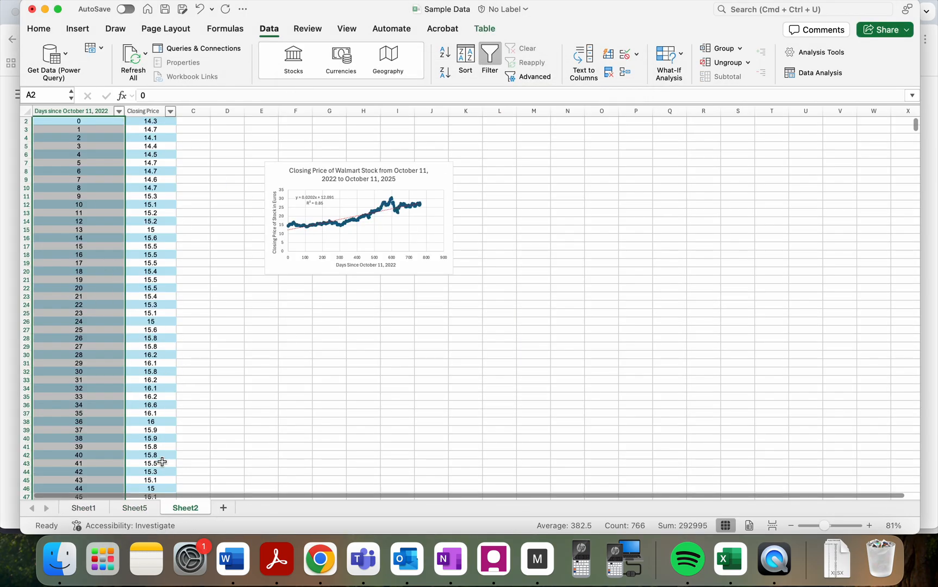
left_click(143, 510)
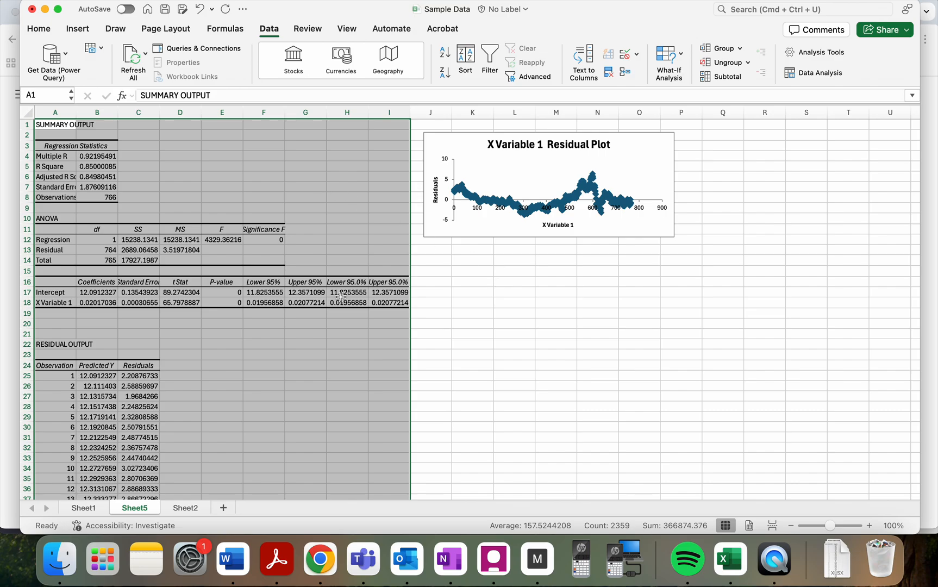
left_click(442, 368)
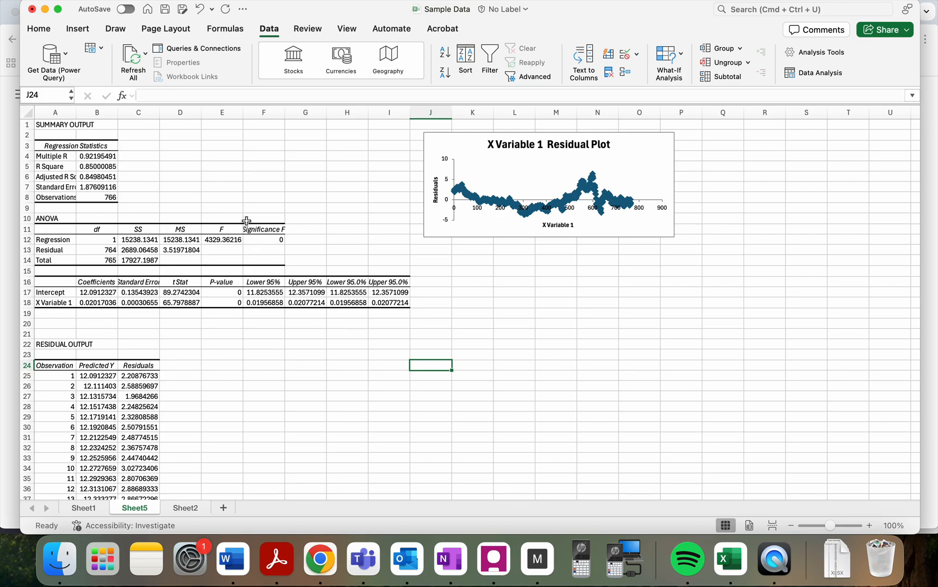
left_click(109, 293)
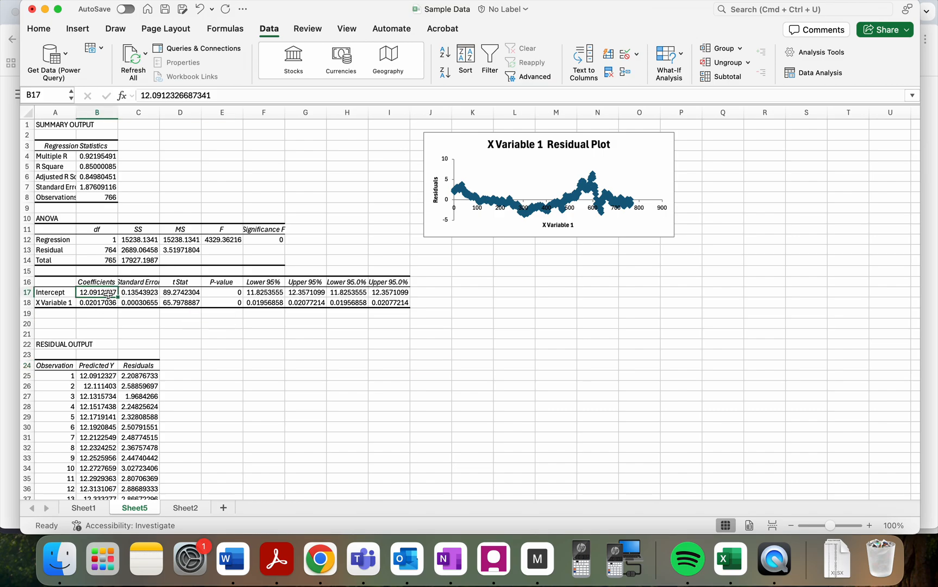
left_click(104, 303)
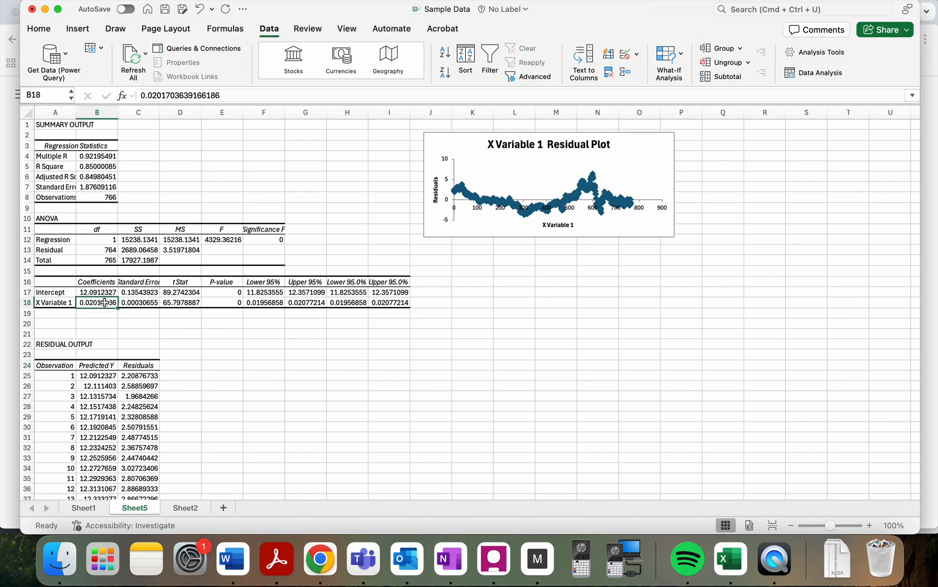
left_click(101, 293)
left_click(98, 304)
left_click(98, 292)
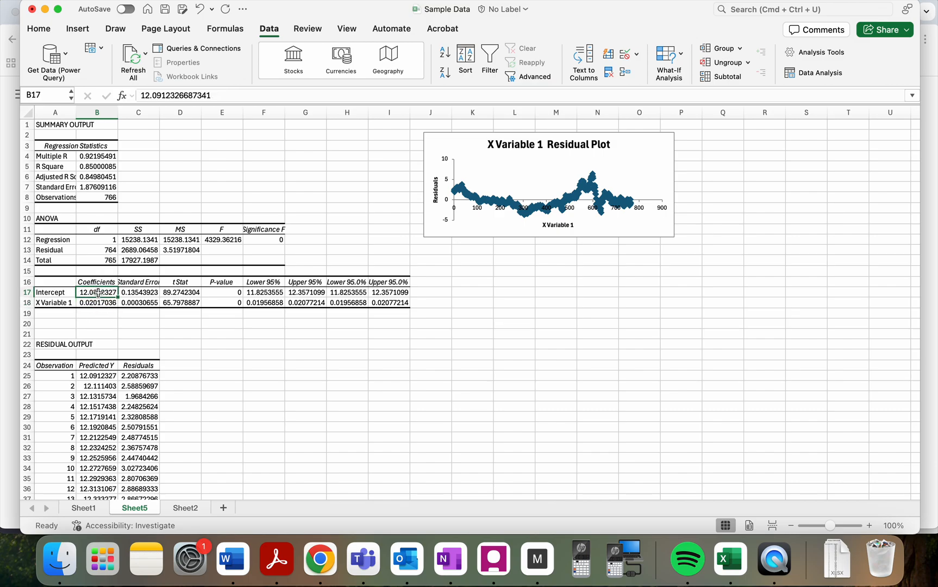
- Examine the predicted Y values and residuals for the observations in the Residual Output table
scroll(134, 368, "down", 10)
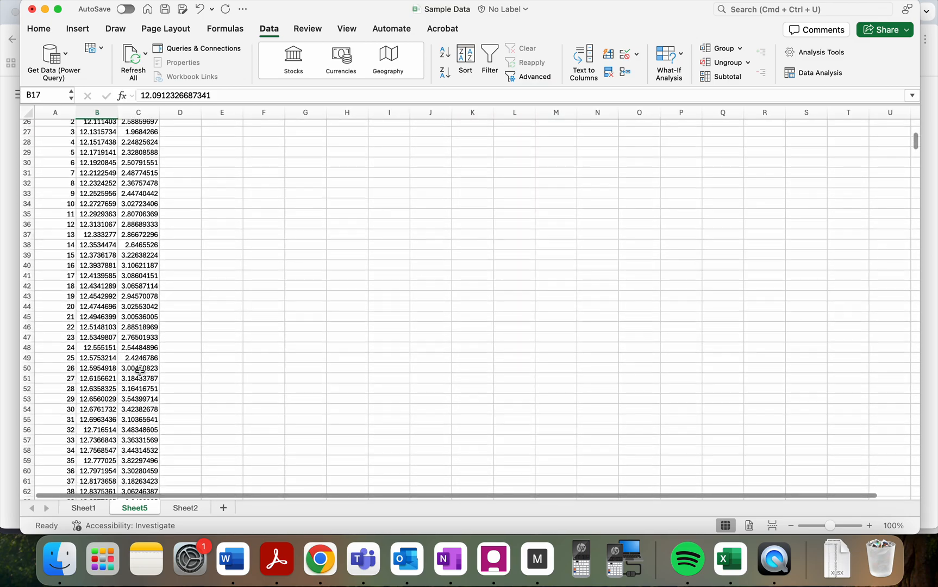
scroll(139, 371, "up", 5)
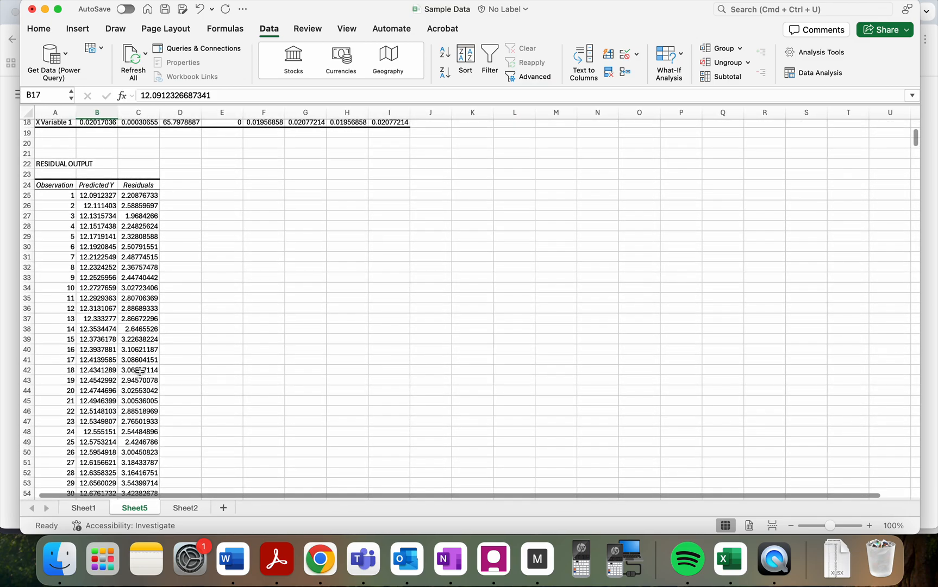
left_click(104, 197)
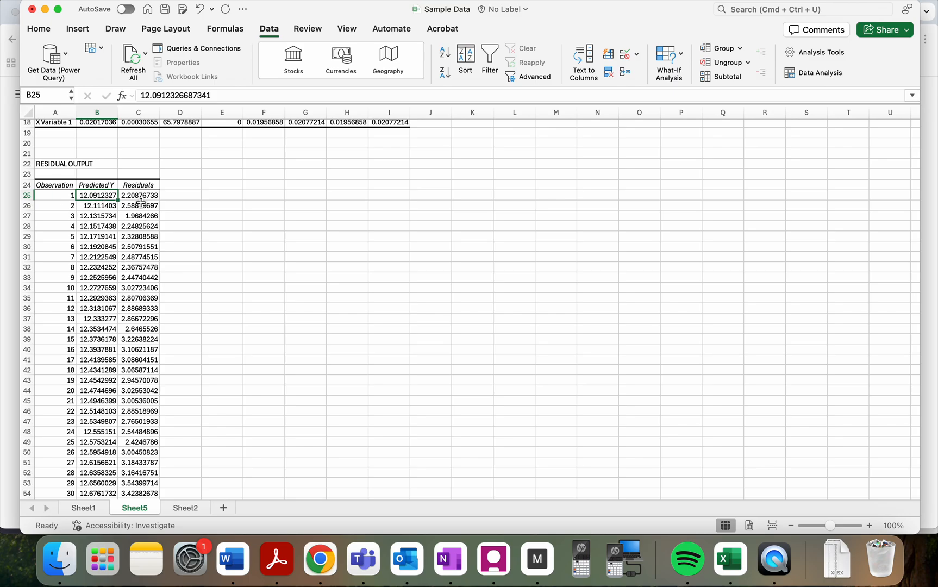
left_click(140, 197)
scroll(144, 315, "down", 9)
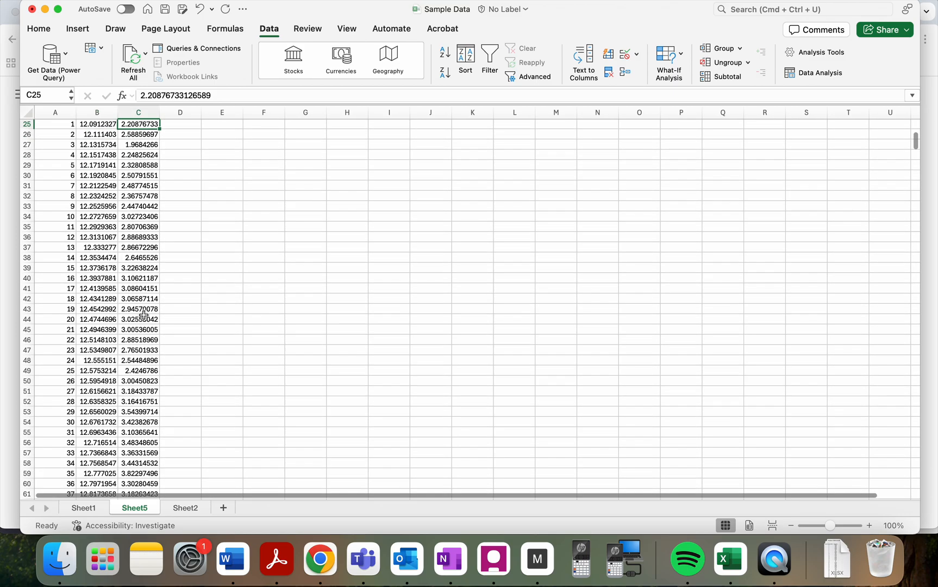
scroll(144, 315, "down", 20)
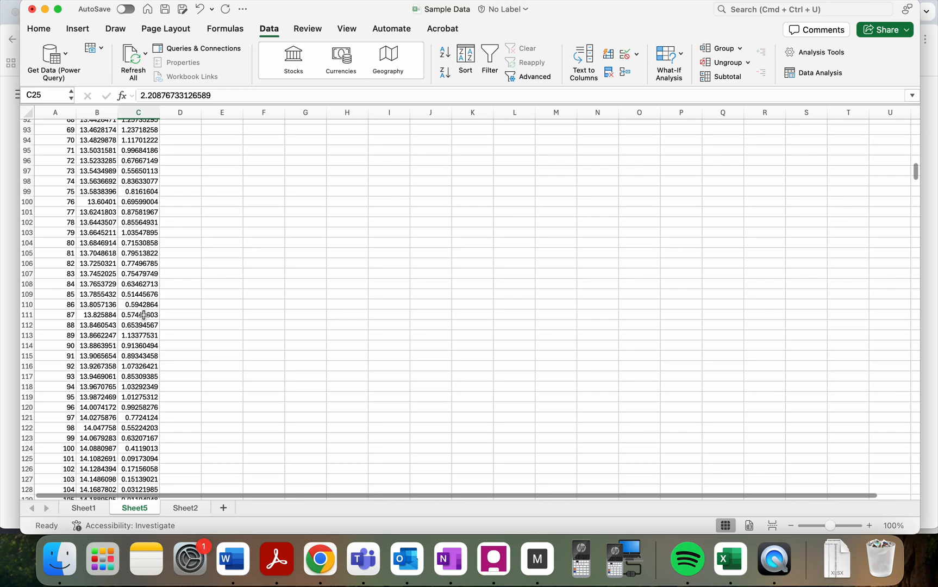
scroll(144, 315, "down", 3)
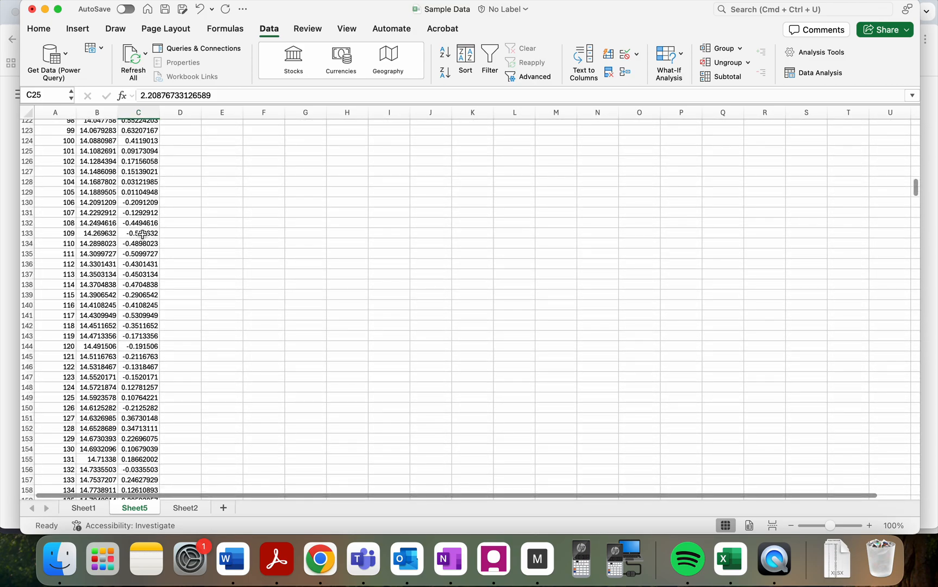
scroll(149, 331, "up", 5)
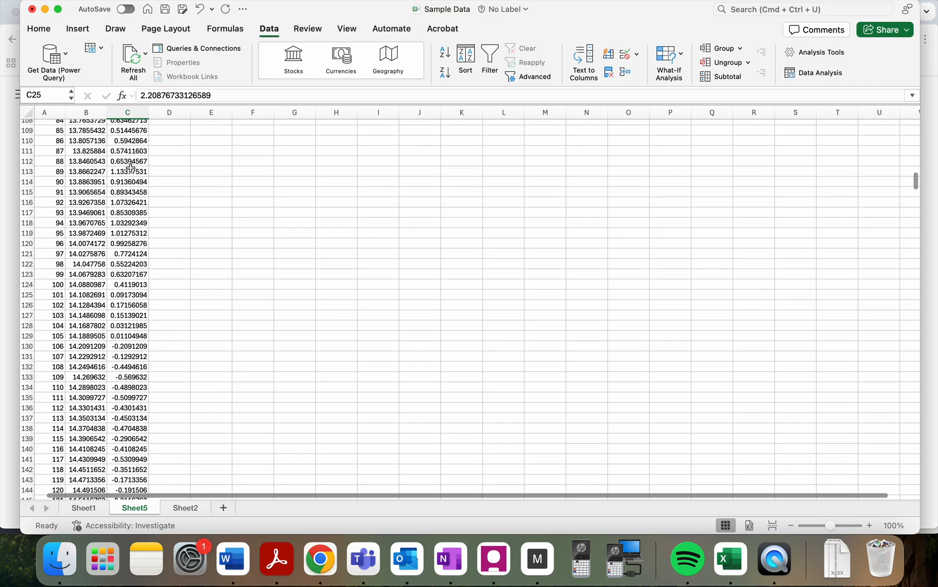
scroll(137, 196, "down", 20)
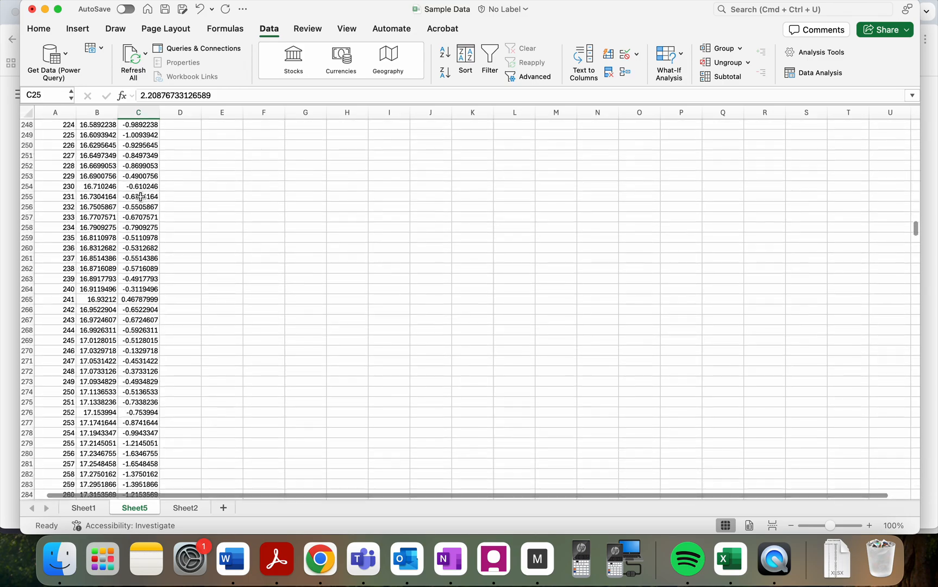
scroll(140, 198, "up", 20)
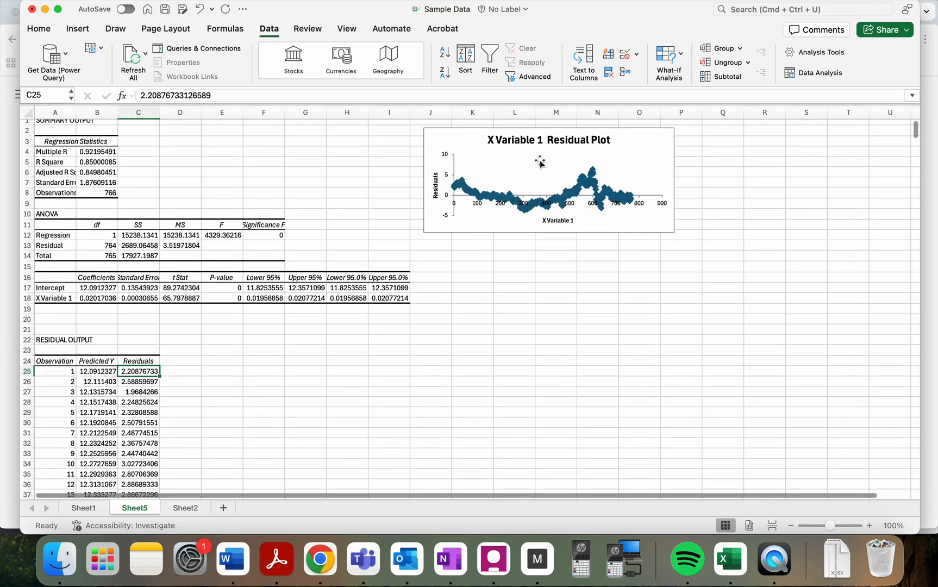
- Enlarge the residual plot to span about columns J to U and rows 2 to 24, and inspect its highest and lowest points
left_click(664, 226)
left_click_drag(676, 234, 902, 367)
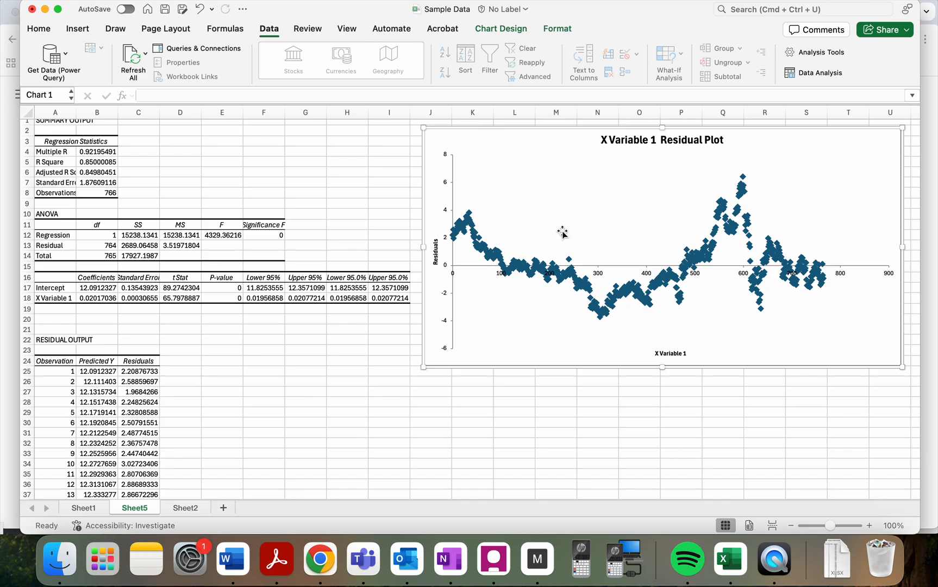
mouse_move(579, 272)
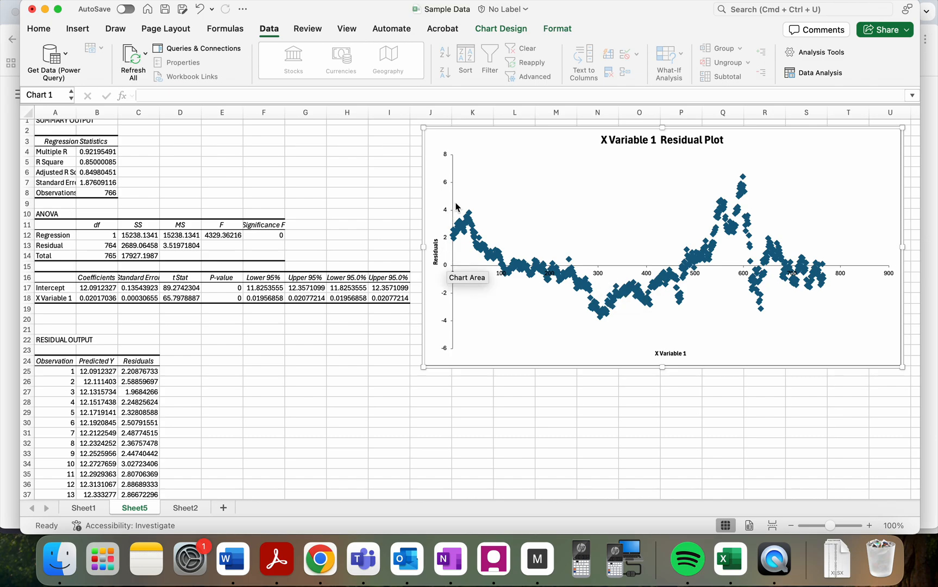
mouse_move(743, 180)
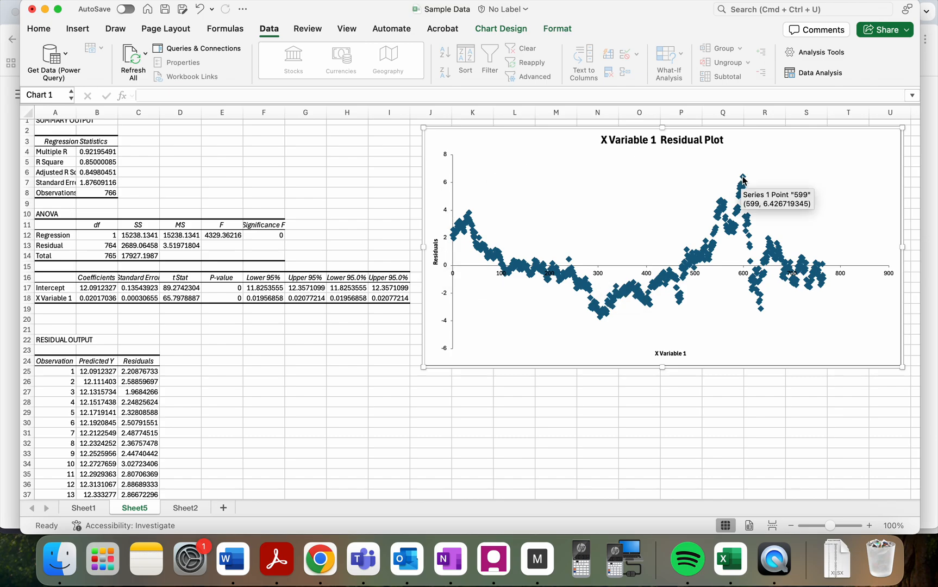
mouse_move(602, 323)
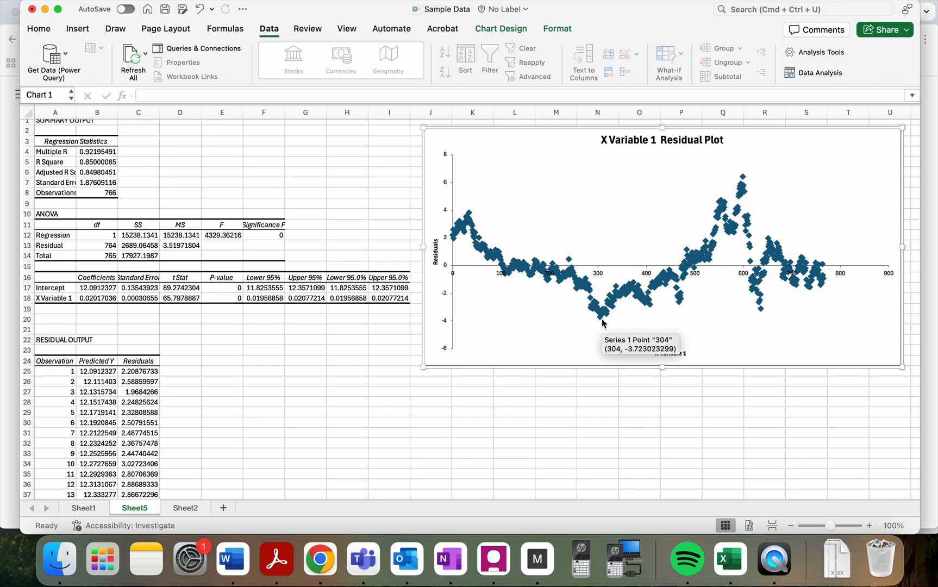